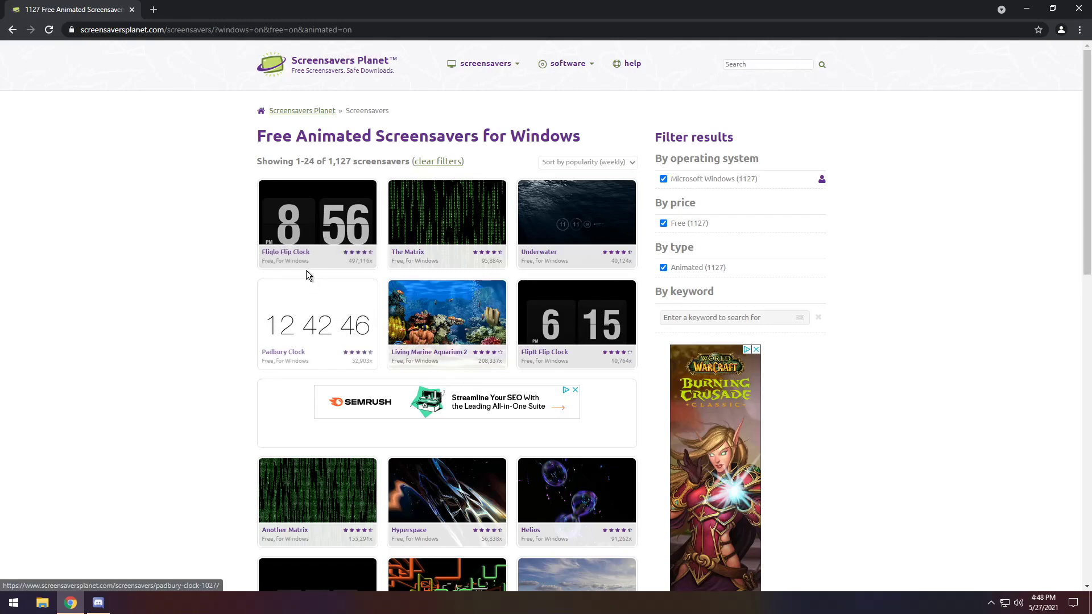
- Open the Fliqlo Flip Clock, Underwater, Hyperspace, Helios and Retro Sci-Fi pages as background tabs
{"action": "middle_click", "coordinate": [305, 236]}
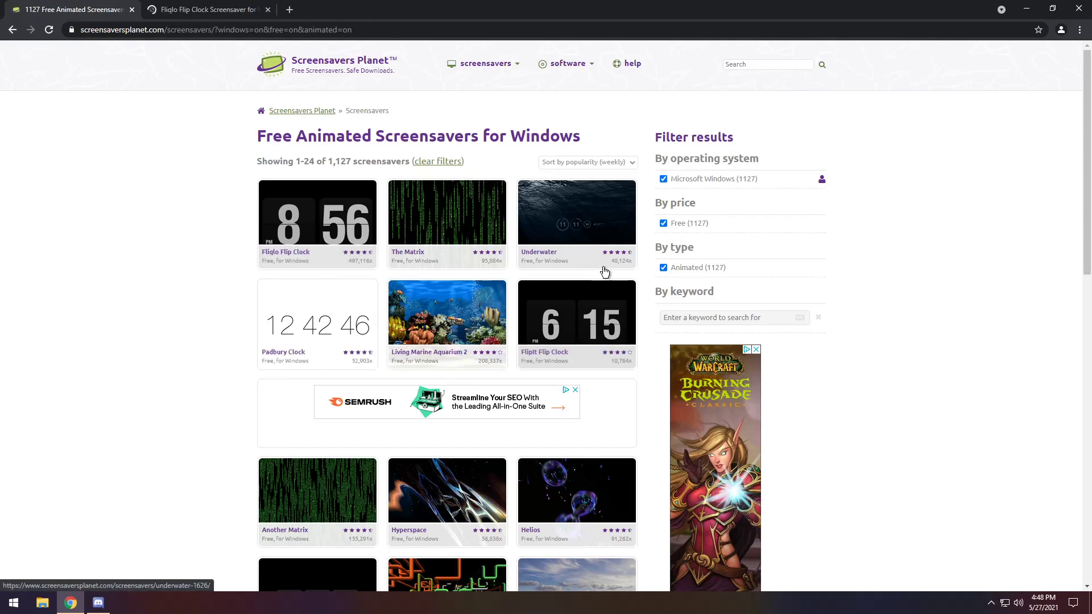
{"action": "middle_click", "coordinate": [589, 241]}
{"action": "scroll", "coordinate": [610, 485], "scroll_direction": "down", "scroll_amount": 1}
{"action": "middle_click", "coordinate": [454, 438]}
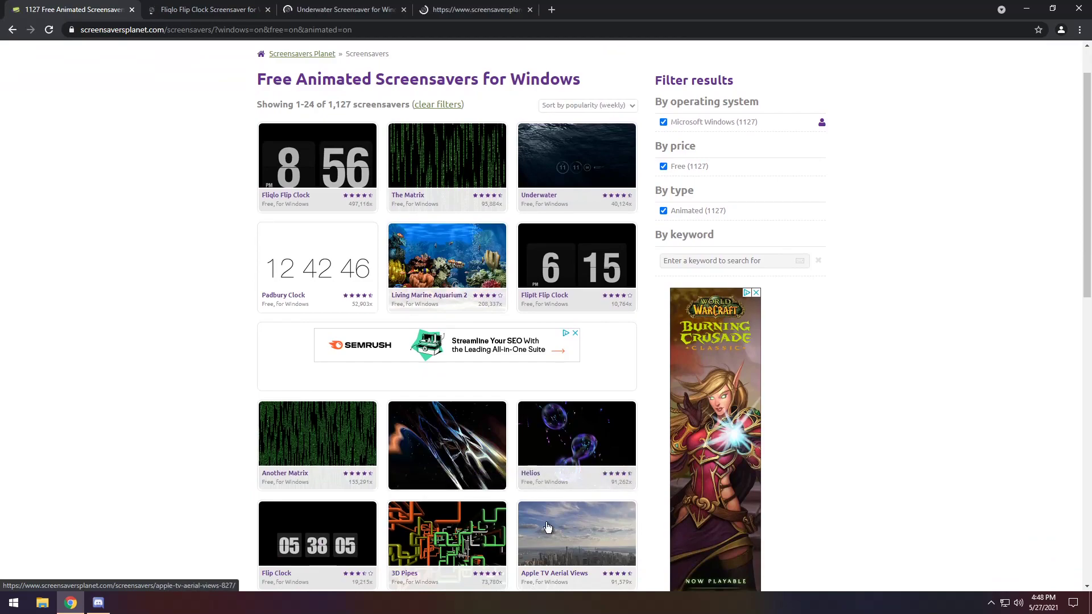
{"action": "middle_click", "coordinate": [568, 450]}
{"action": "scroll", "coordinate": [528, 432], "scroll_direction": "down", "scroll_amount": 2}
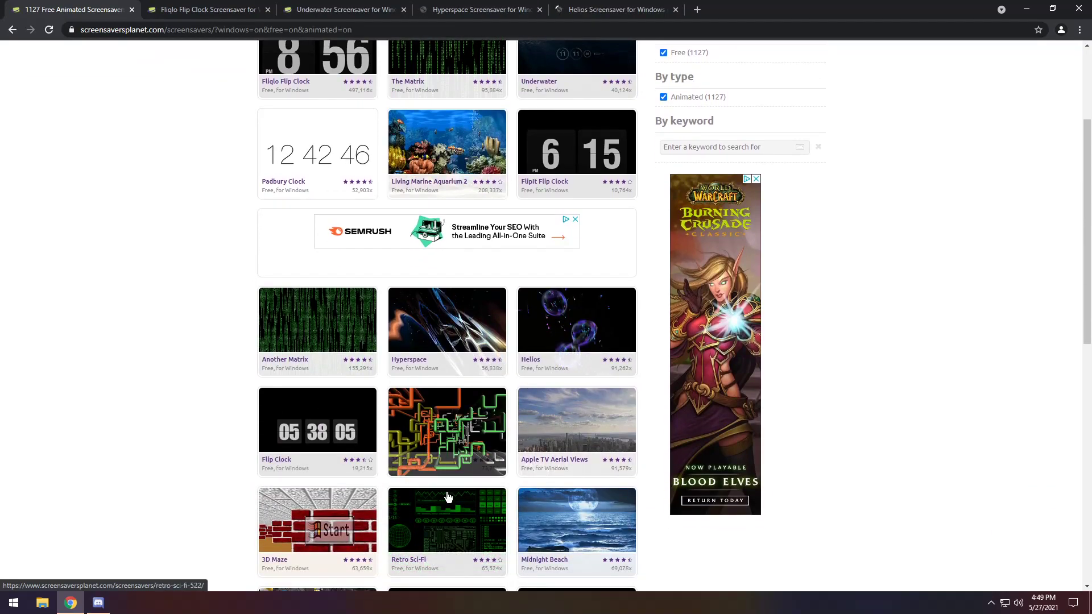
{"action": "middle_click", "coordinate": [434, 532]}
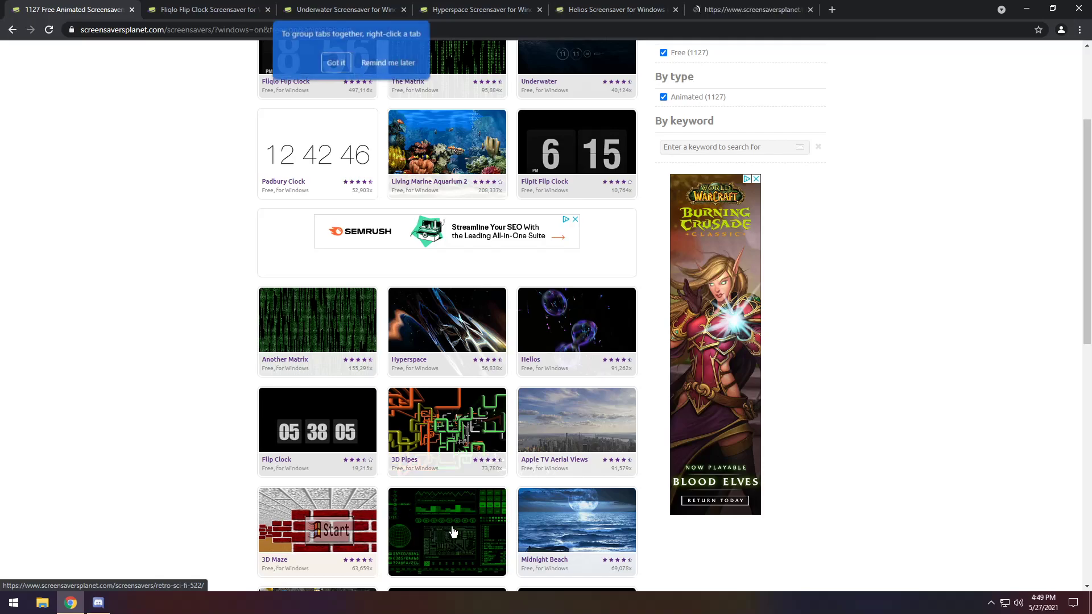
{"action": "scroll", "coordinate": [534, 500], "scroll_direction": "down", "scroll_amount": 1}
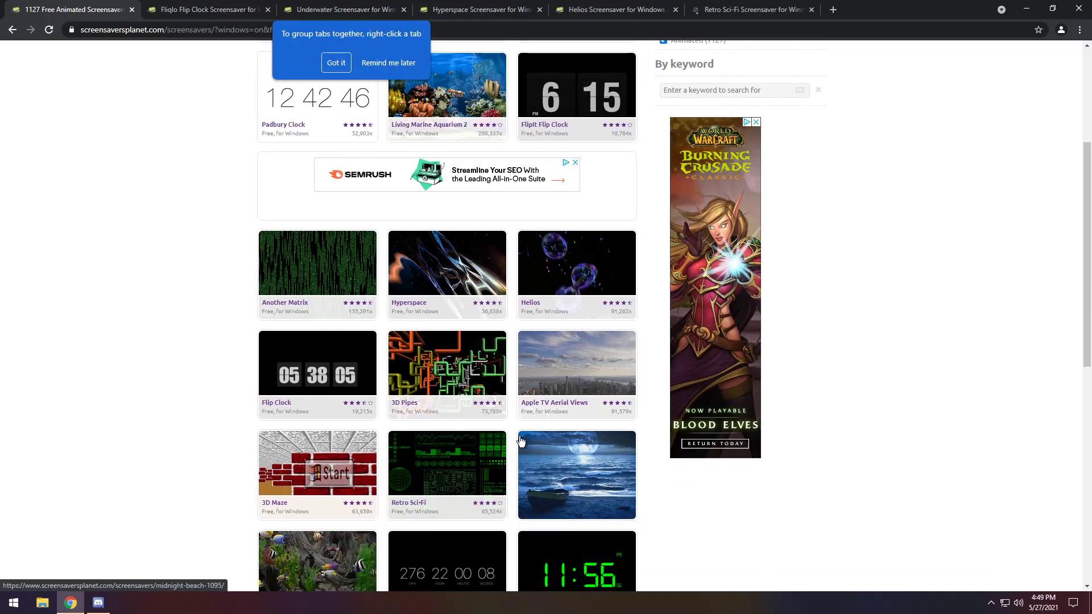
- Dismiss the tab-grouping tip and download the Fliqlo Flip Clock screensaver from its tab
{"action": "left_click", "coordinate": [384, 64]}
{"action": "left_click", "coordinate": [146, 7]}
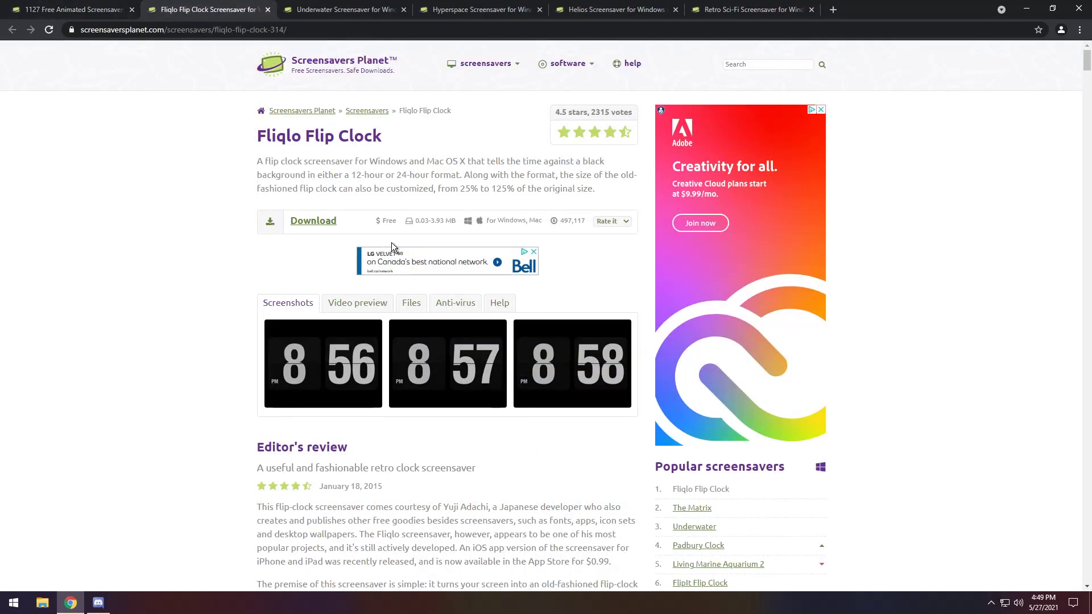
{"action": "left_click", "coordinate": [308, 222]}
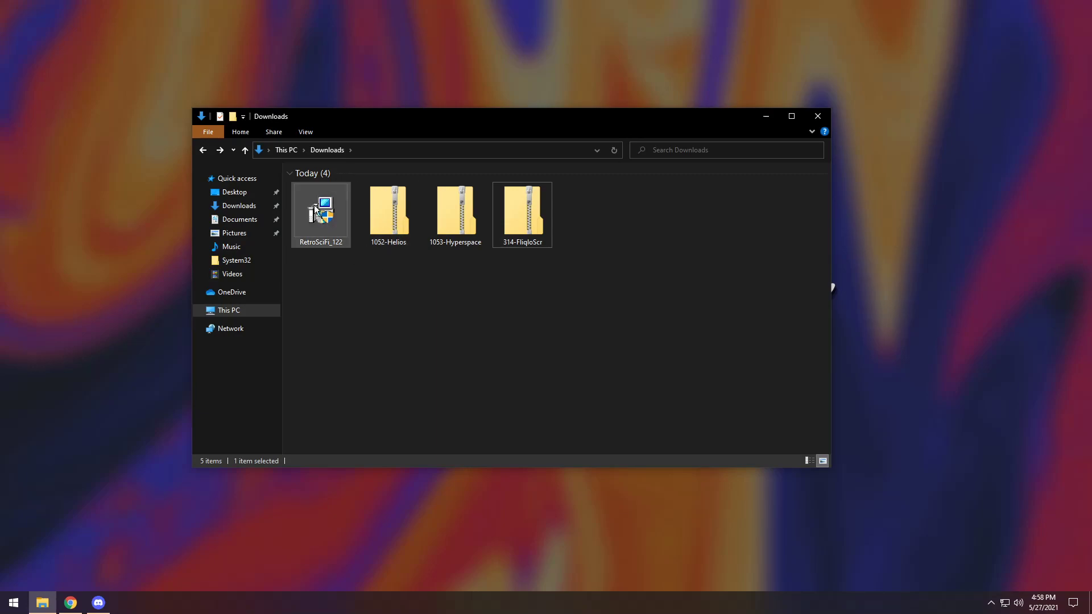
- Open the 314-FliqloScr zip in Downloads to view its contents
{"action": "left_click", "coordinate": [323, 233]}
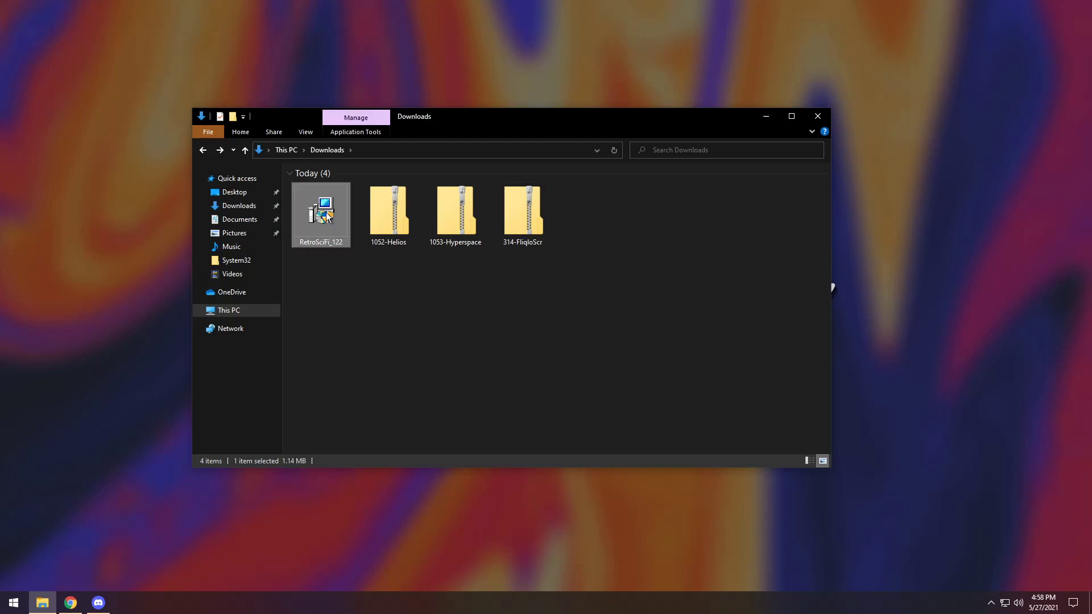
{"action": "left_click", "coordinate": [376, 231]}
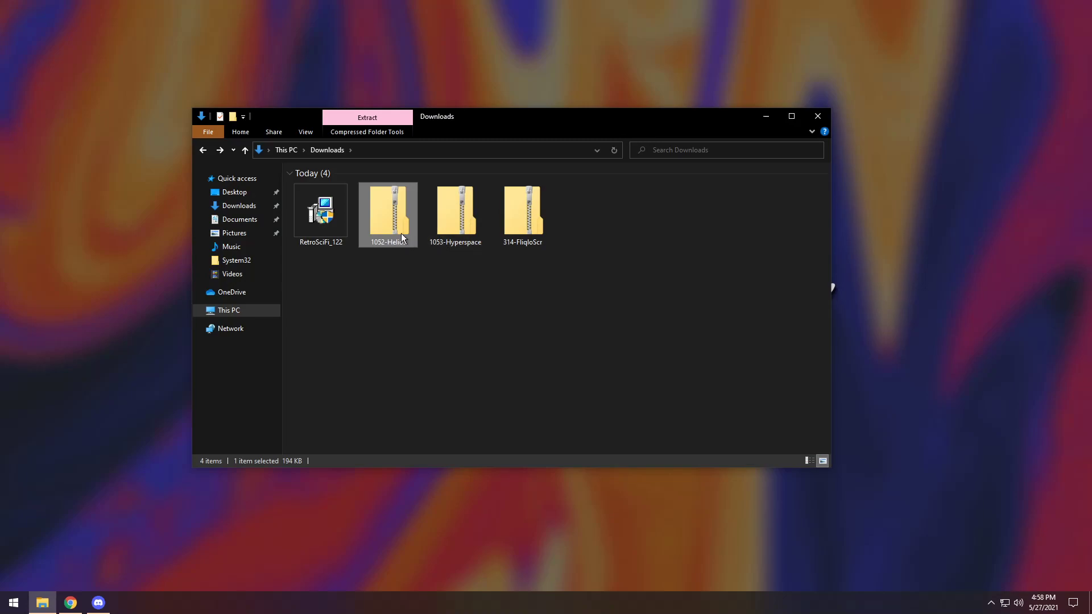
{"action": "left_click", "coordinate": [532, 218]}
{"action": "double_click", "coordinate": [532, 218]}
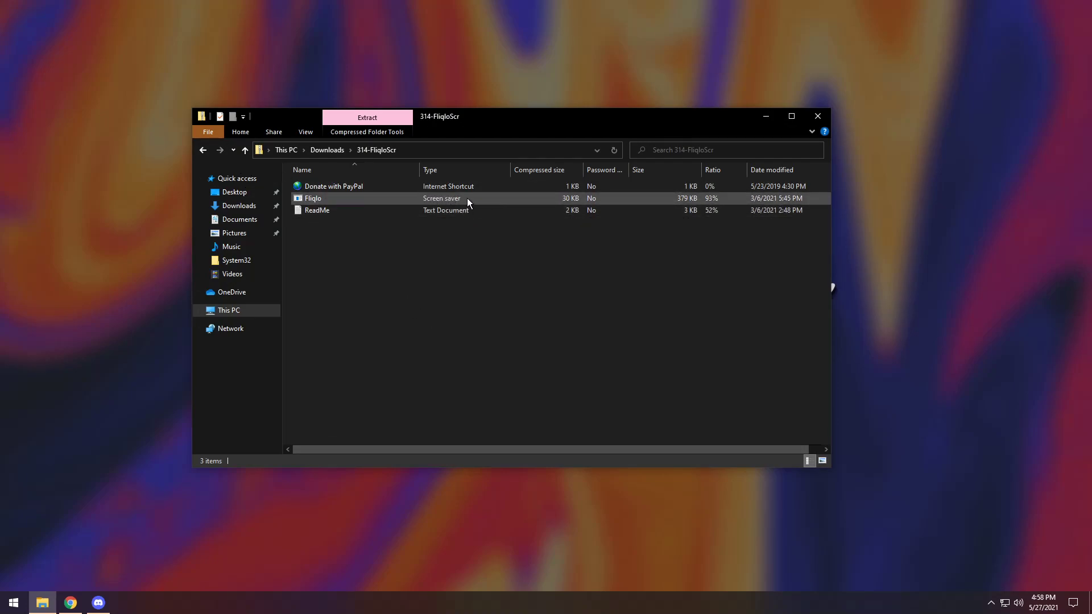
- Extract the Fliqlo screen saver file into Downloads and select it there
{"action": "left_click", "coordinate": [314, 198]}
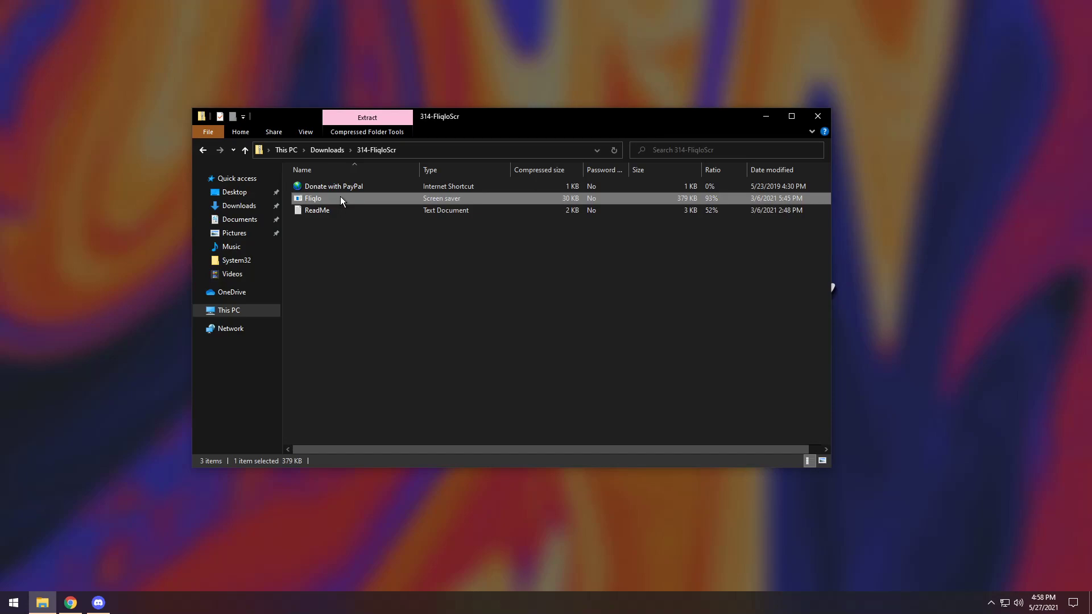
{"action": "left_click", "coordinate": [238, 206]}
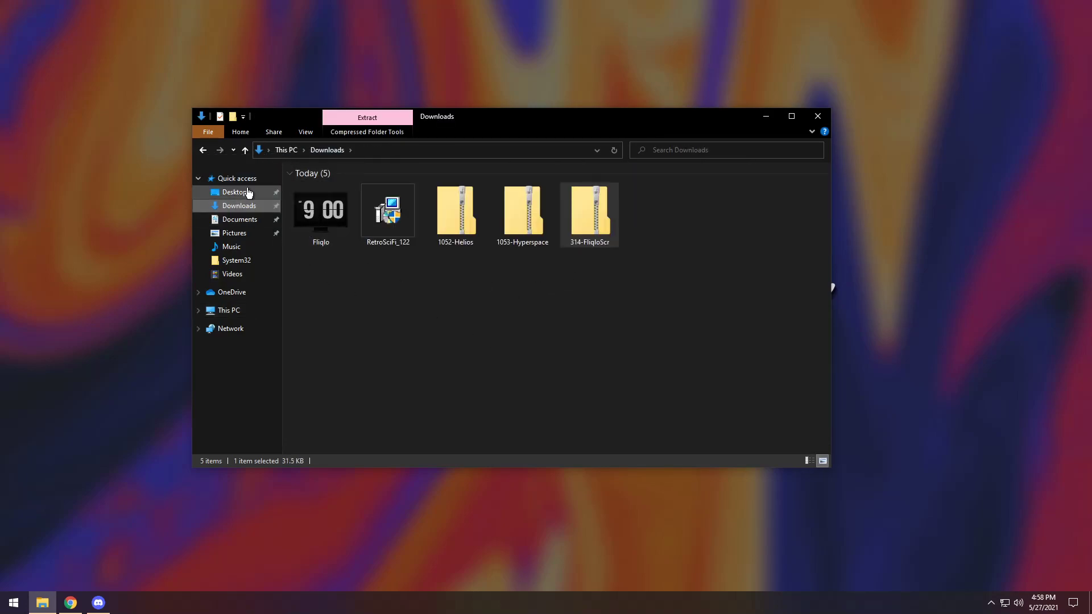
{"action": "left_click", "coordinate": [307, 210]}
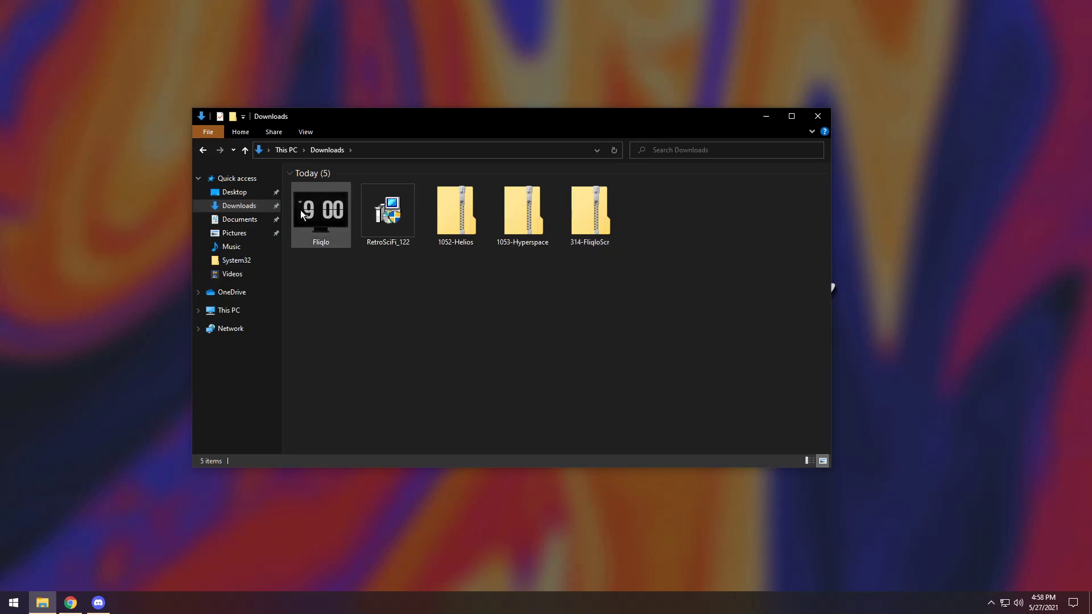
- Install Fliqlo as the screen saver and make its clock digits slightly smaller in its settings
{"action": "right_click", "coordinate": [316, 210]}
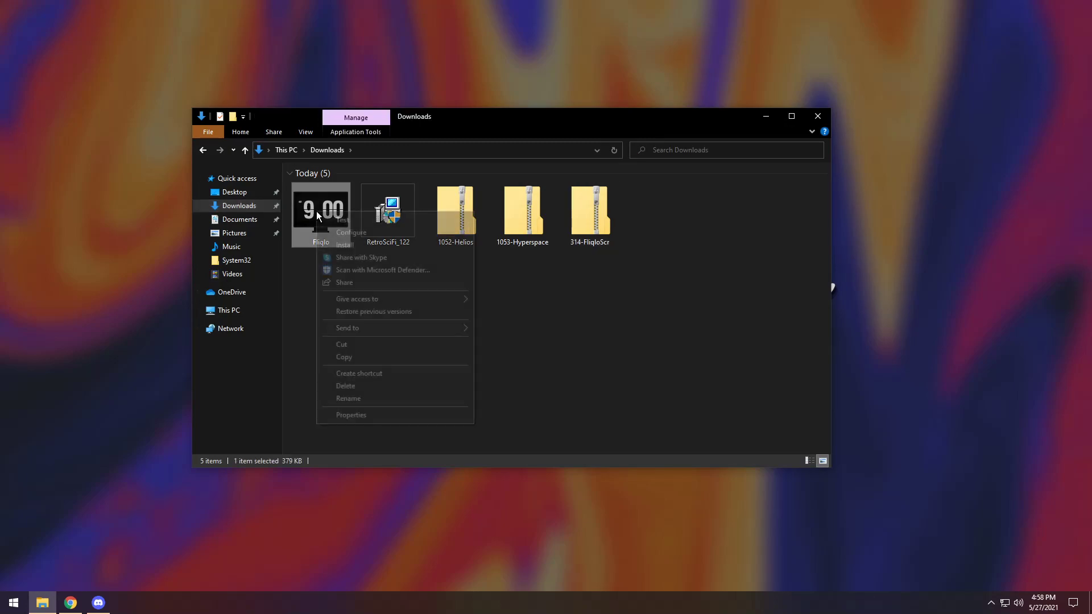
{"action": "left_click", "coordinate": [345, 243]}
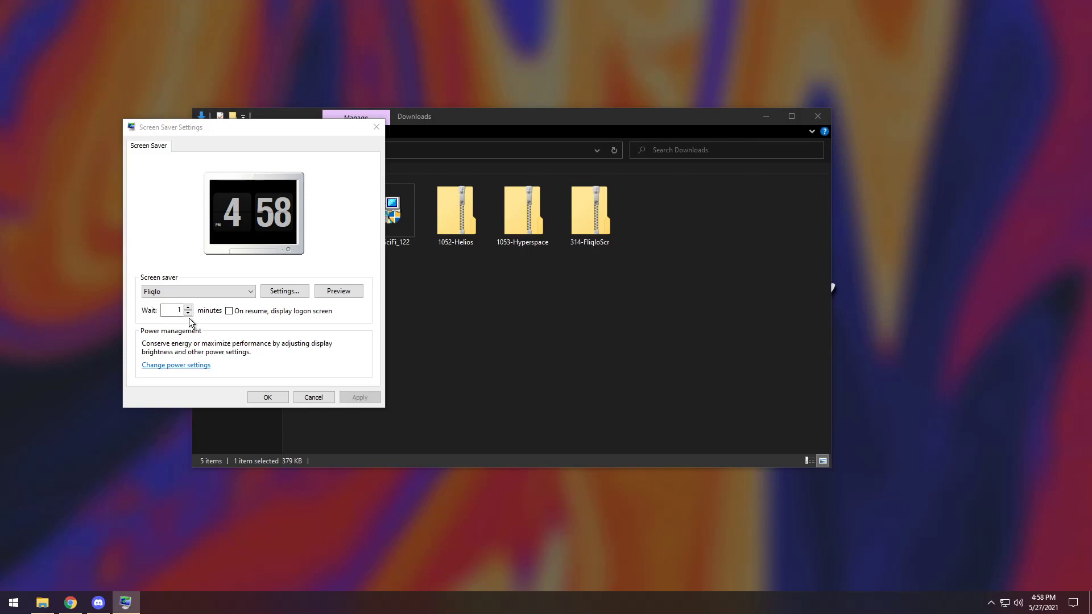
{"action": "left_click", "coordinate": [272, 293]}
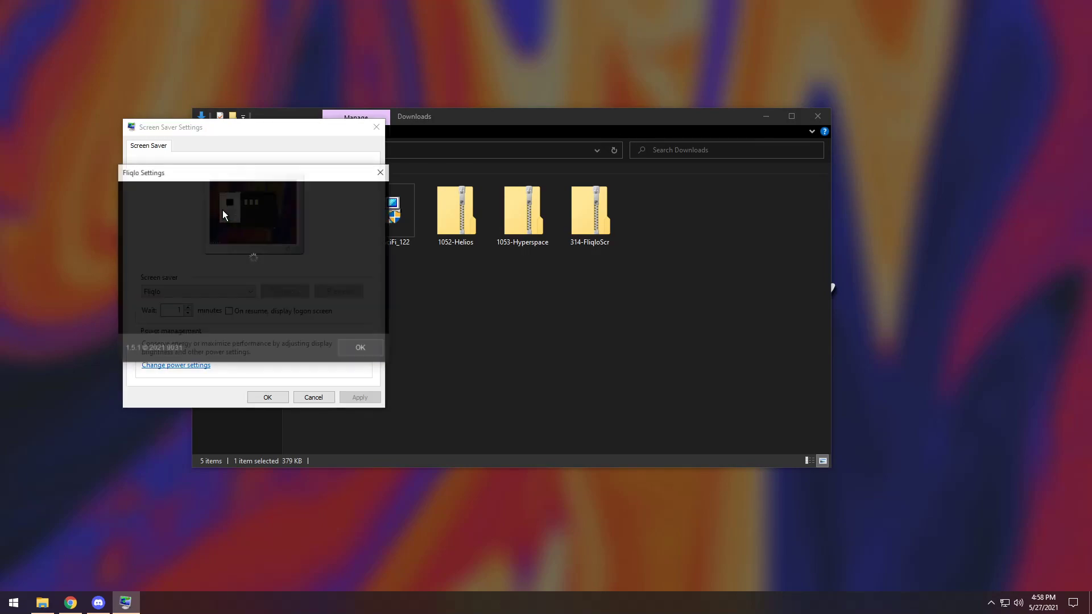
{"action": "left_click_drag", "start_coordinate": [178, 173], "coordinate": [518, 120]}
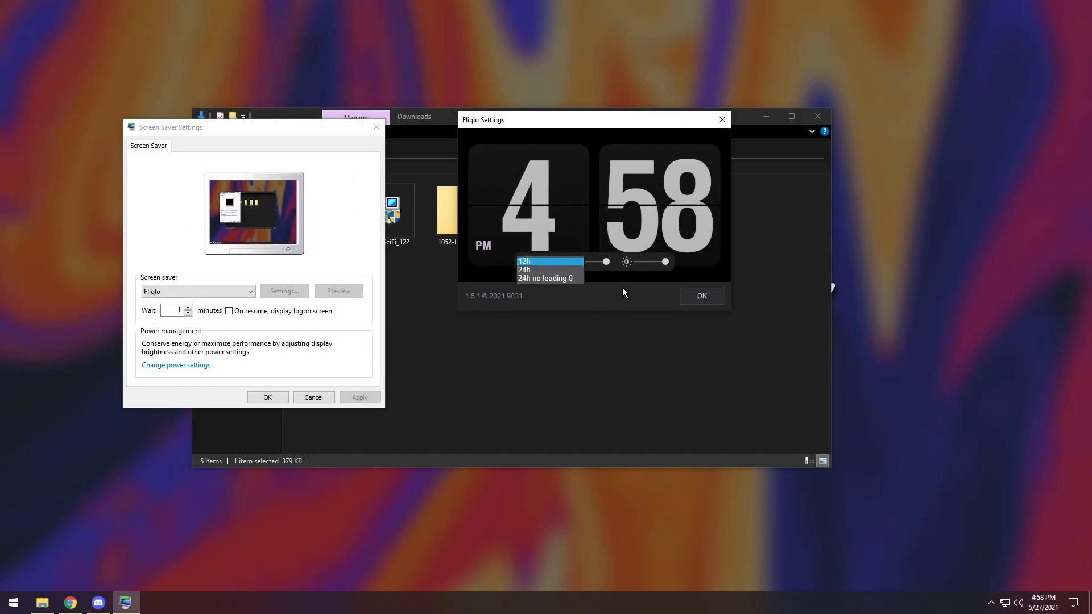
{"action": "left_click_drag", "start_coordinate": [606, 262], "coordinate": [599, 262]}
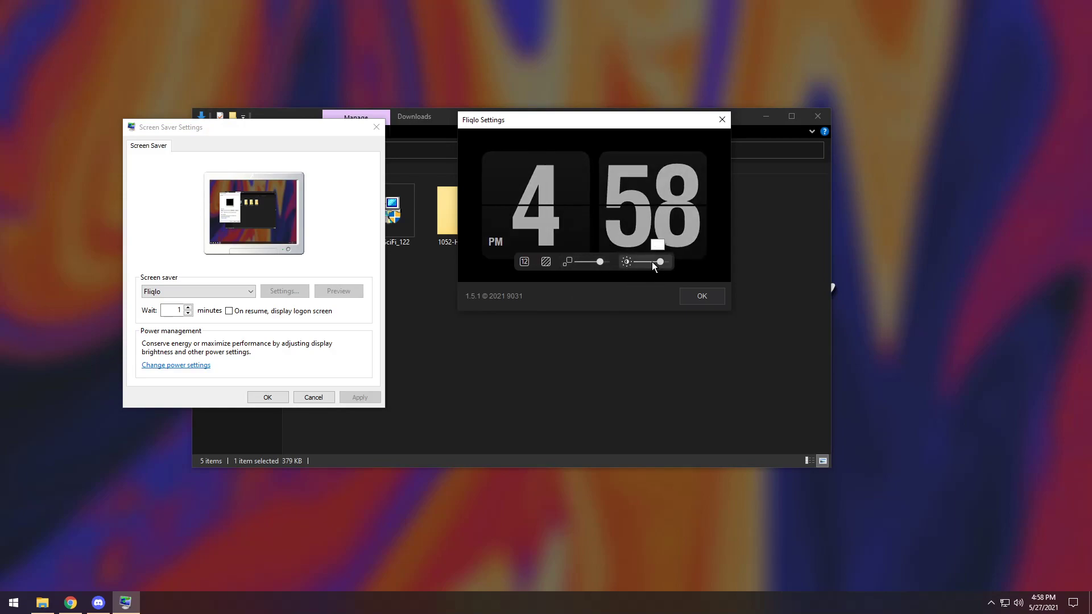
{"action": "left_click", "coordinate": [689, 294]}
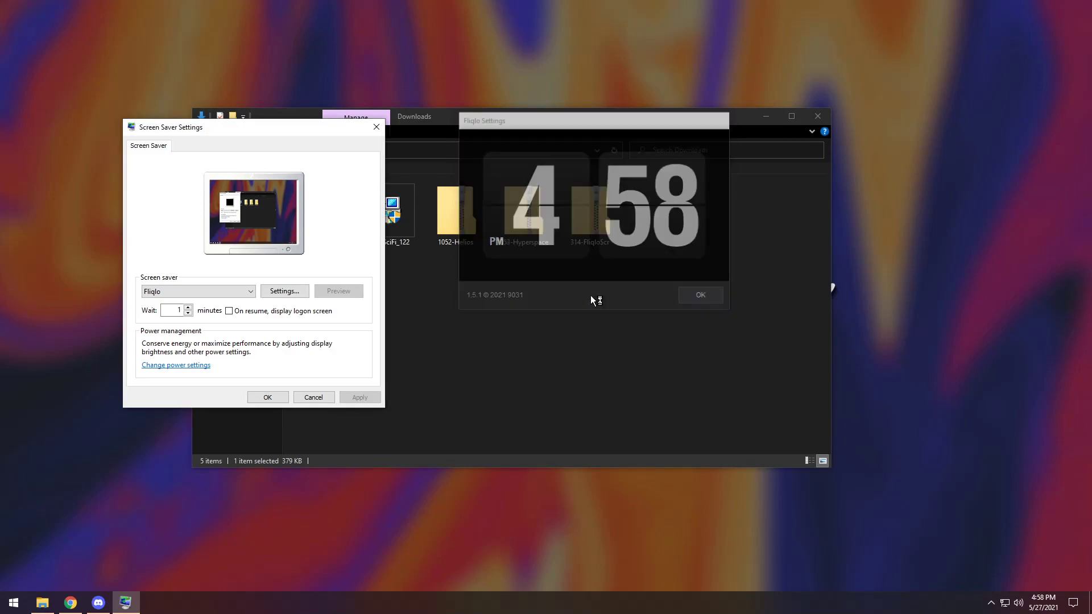
{"action": "left_click", "coordinate": [335, 291]}
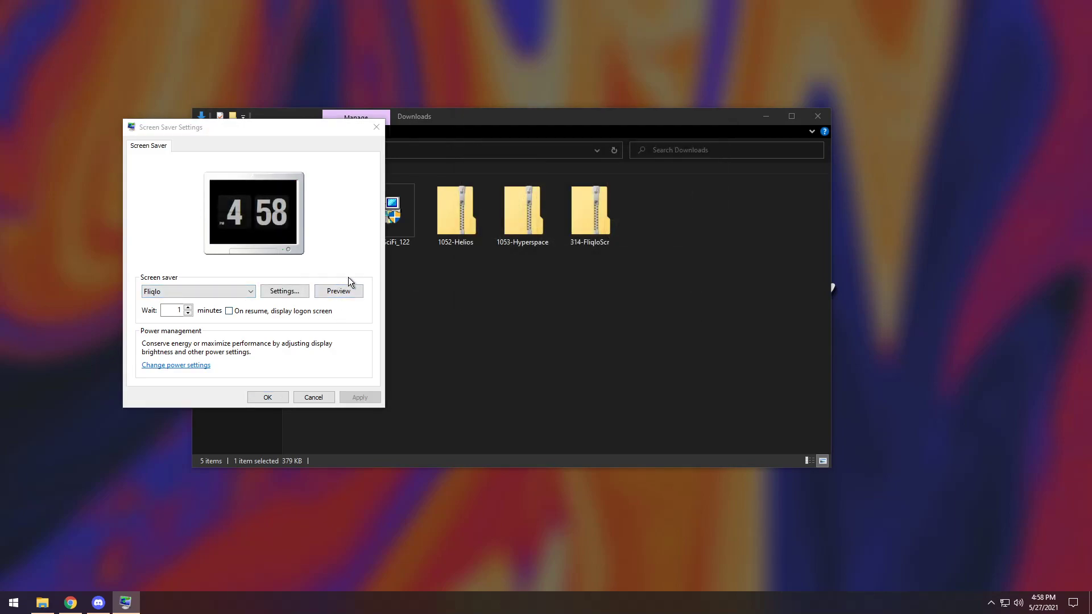
- Watch the Fliqlo full-screen preview twice, then close the Screen Saver Settings window
{"action": "left_click", "coordinate": [331, 293]}
{"action": "left_click", "coordinate": [340, 294]}
{"action": "left_click", "coordinate": [376, 127]}
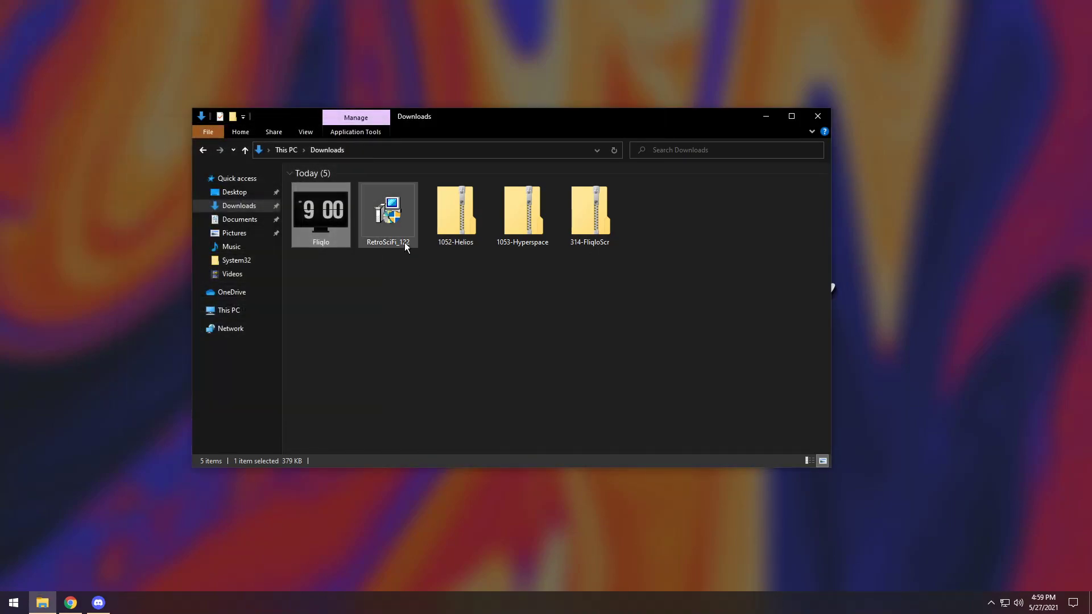
- Run the RetroSciFi_122 installer, allow its changes, and step through setup to Finish
{"action": "double_click", "coordinate": [383, 213]}
{"action": "left_click", "coordinate": [481, 374]}
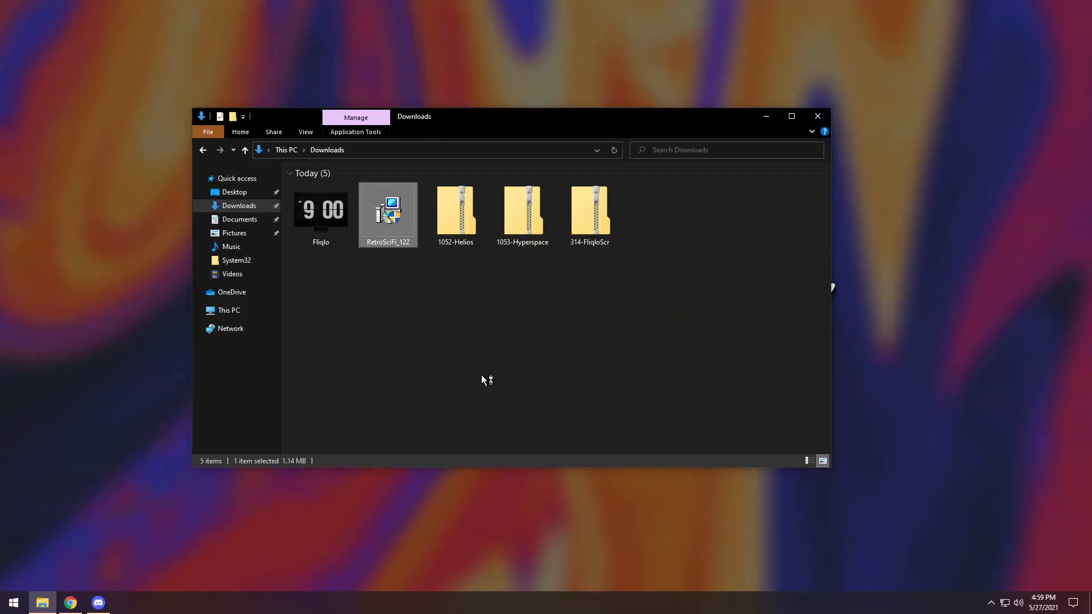
{"action": "left_click", "coordinate": [610, 400]}
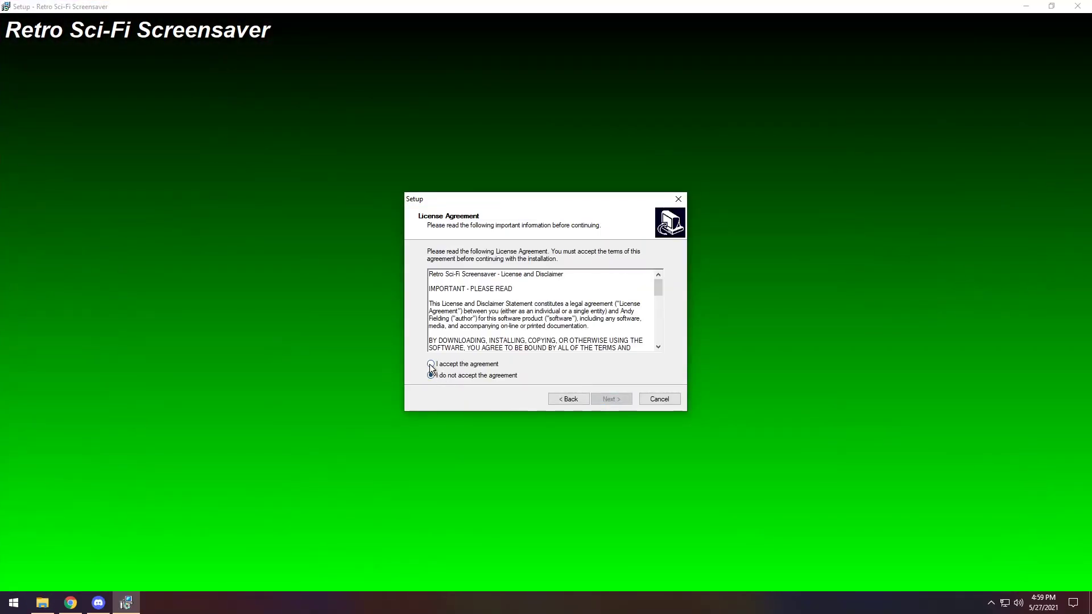
{"action": "left_click", "coordinate": [604, 401]}
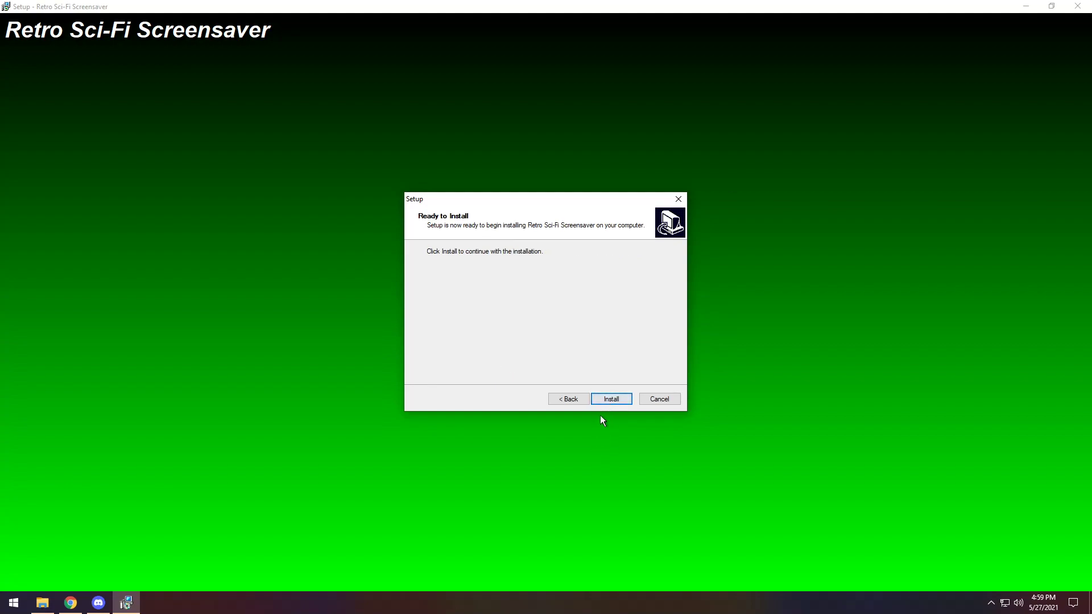
{"action": "left_click", "coordinate": [610, 399]}
{"action": "left_click", "coordinate": [609, 400]}
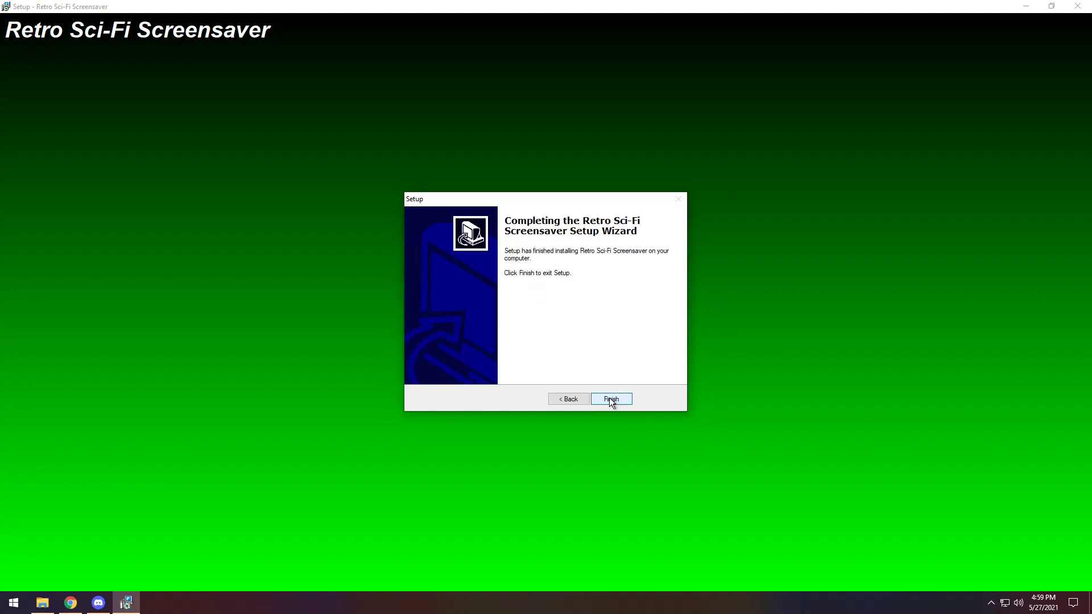
{"action": "left_click", "coordinate": [609, 397]}
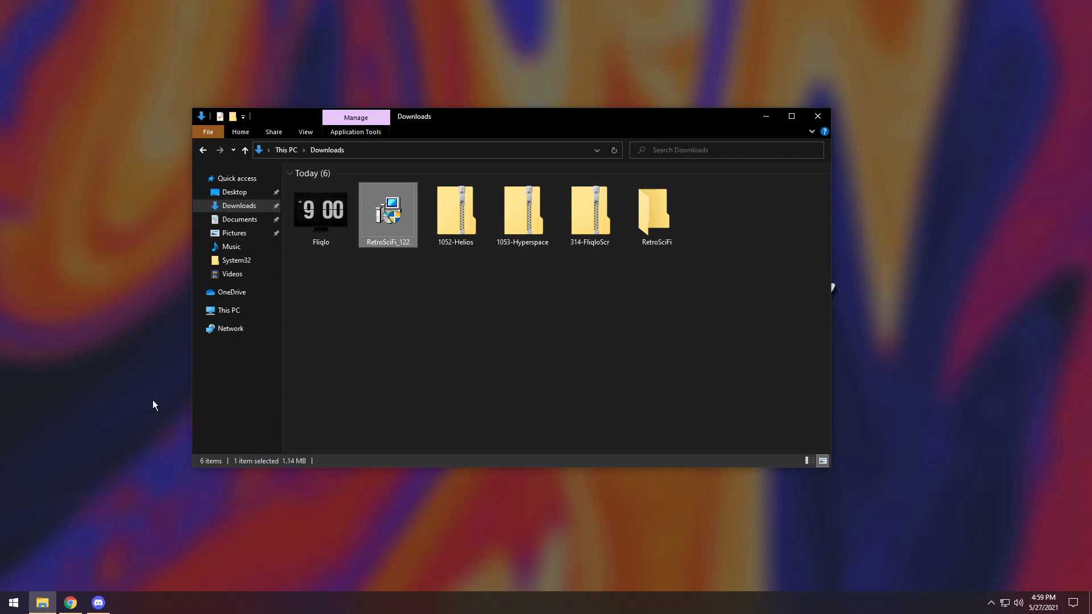
- Open Screen Saver Settings through a Windows search for 'screen saver'
{"action": "key", "text": "super"}
{"action": "type", "text": "sc"}
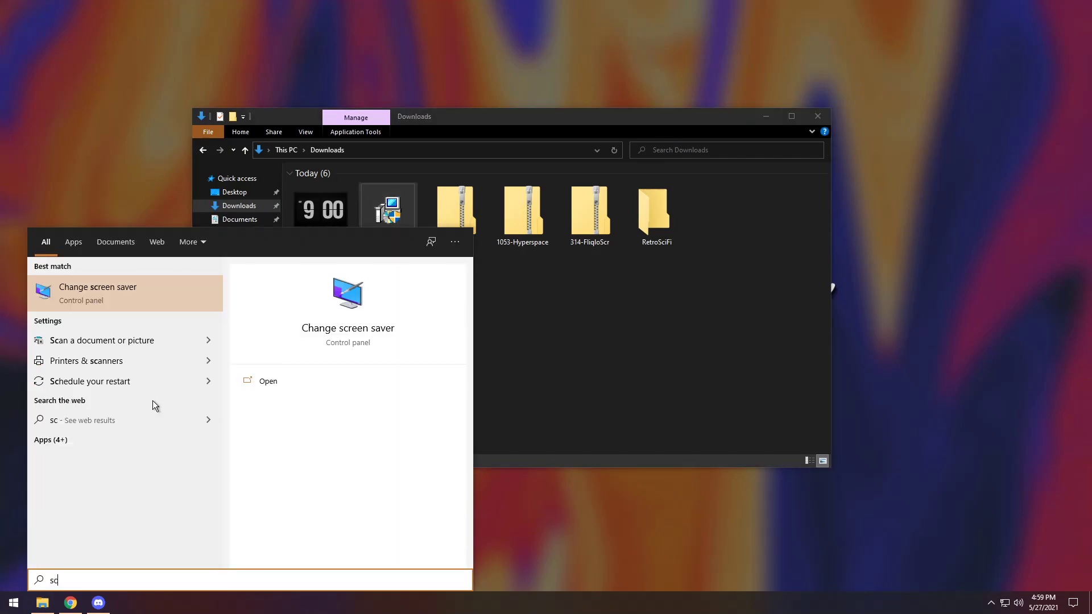
{"action": "type", "text": "reen saver"}
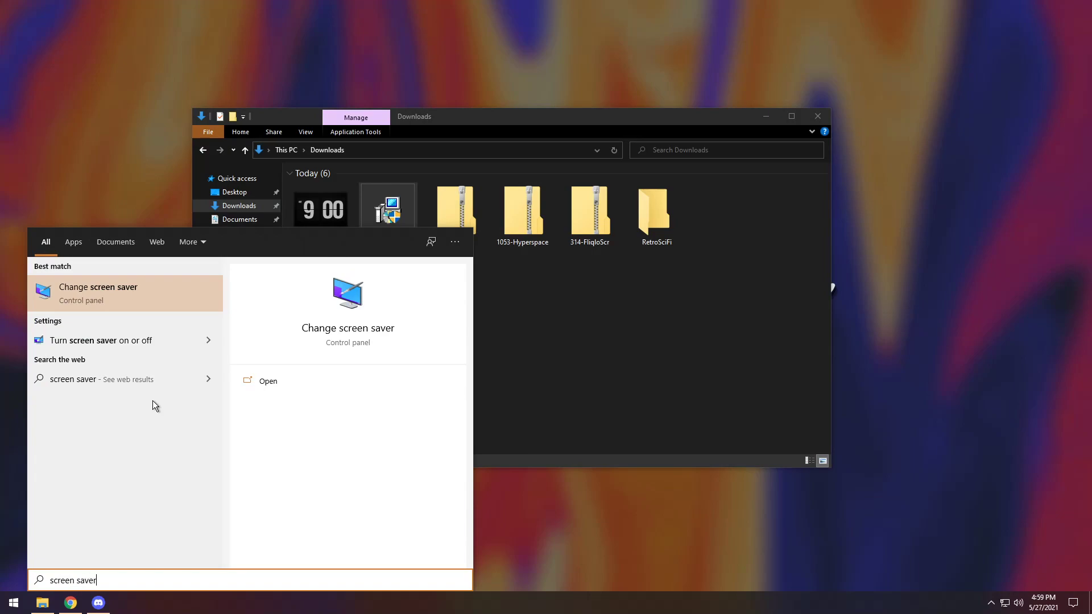
{"action": "key", "text": "Return"}
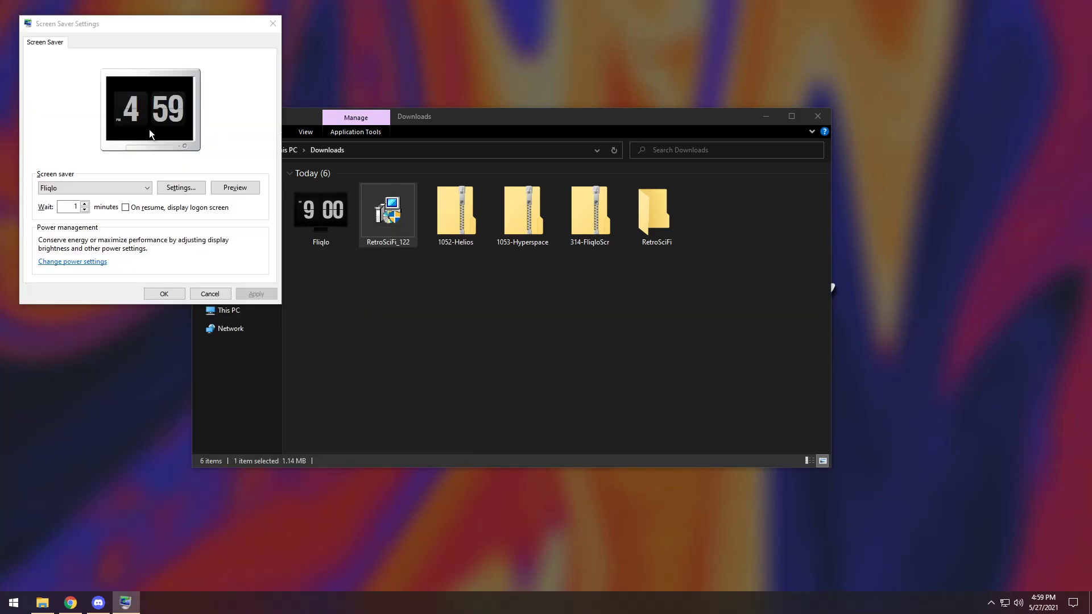
- Choose RetroSciFi as the screen saver, apply it, and preview it full screen
{"action": "left_click", "coordinate": [98, 192]}
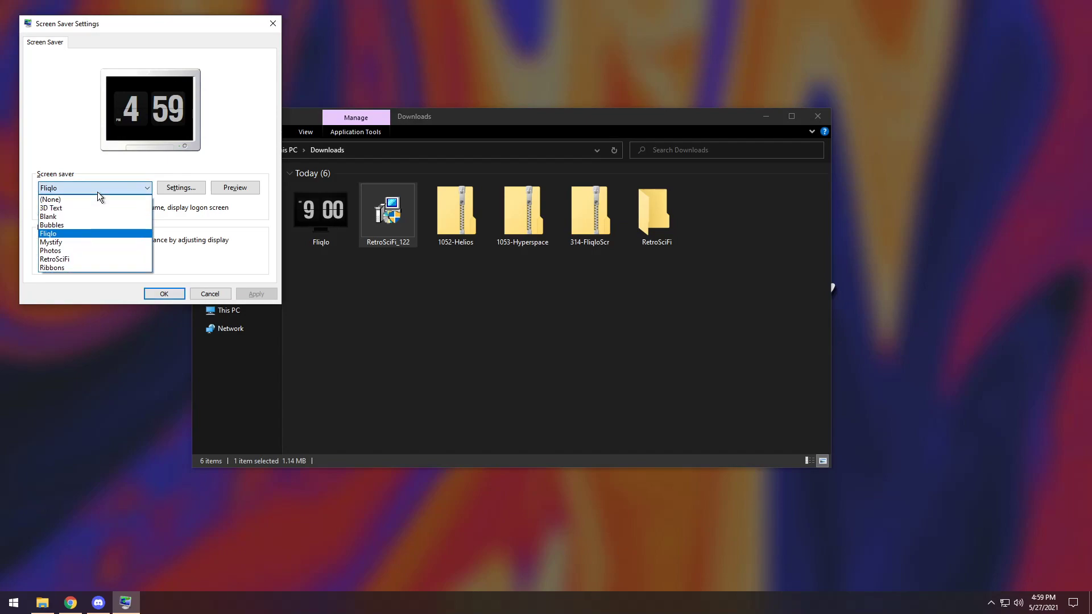
{"action": "left_click", "coordinate": [76, 258]}
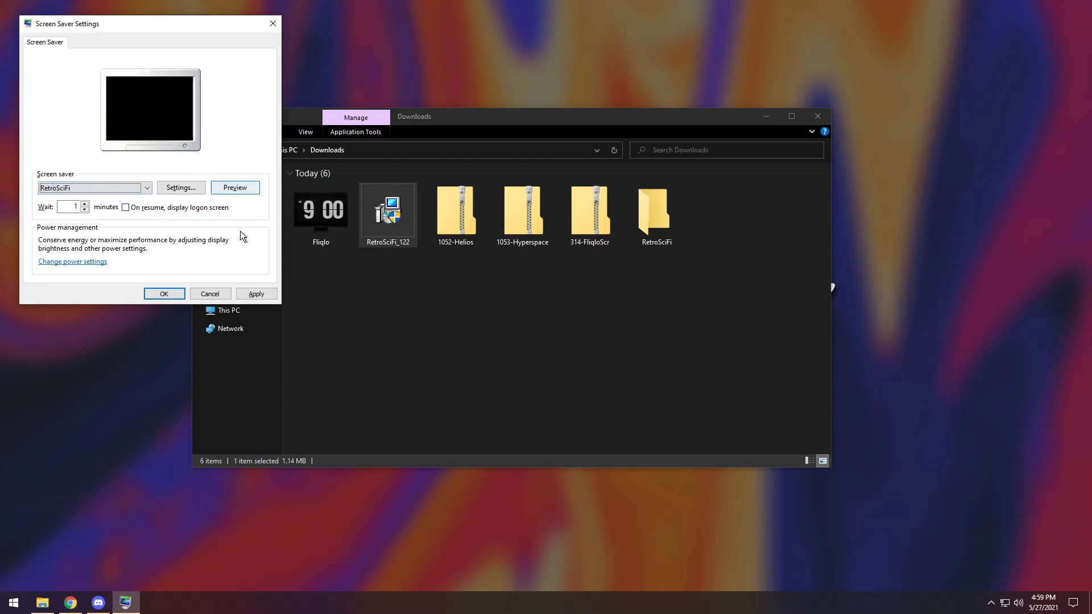
{"action": "left_click", "coordinate": [257, 290]}
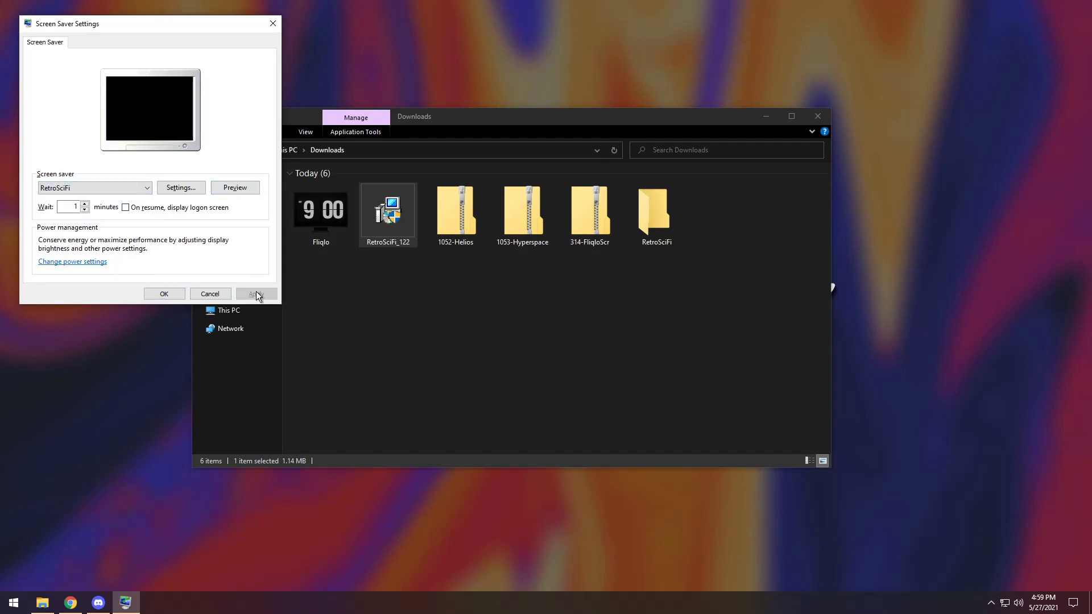
{"action": "left_click", "coordinate": [233, 193]}
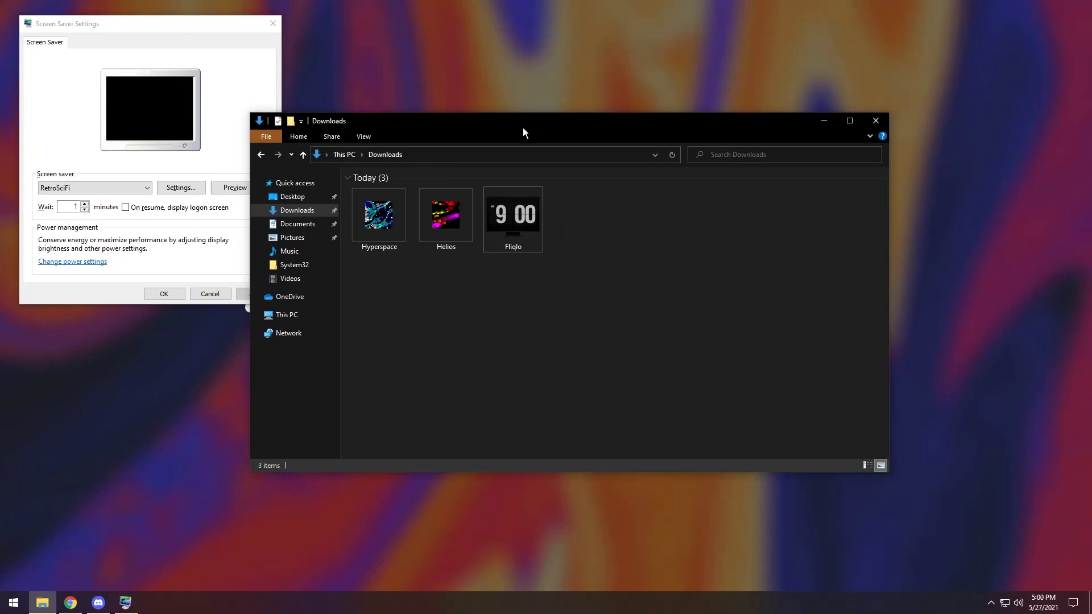
{"action": "left_click", "coordinate": [441, 218]}
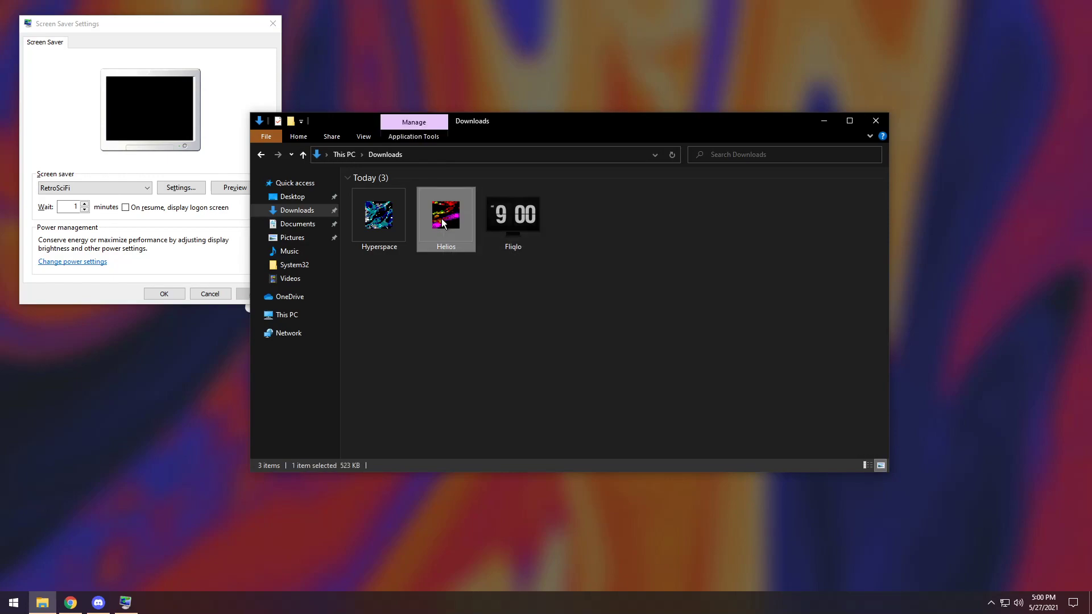
{"action": "right_click", "coordinate": [441, 220]}
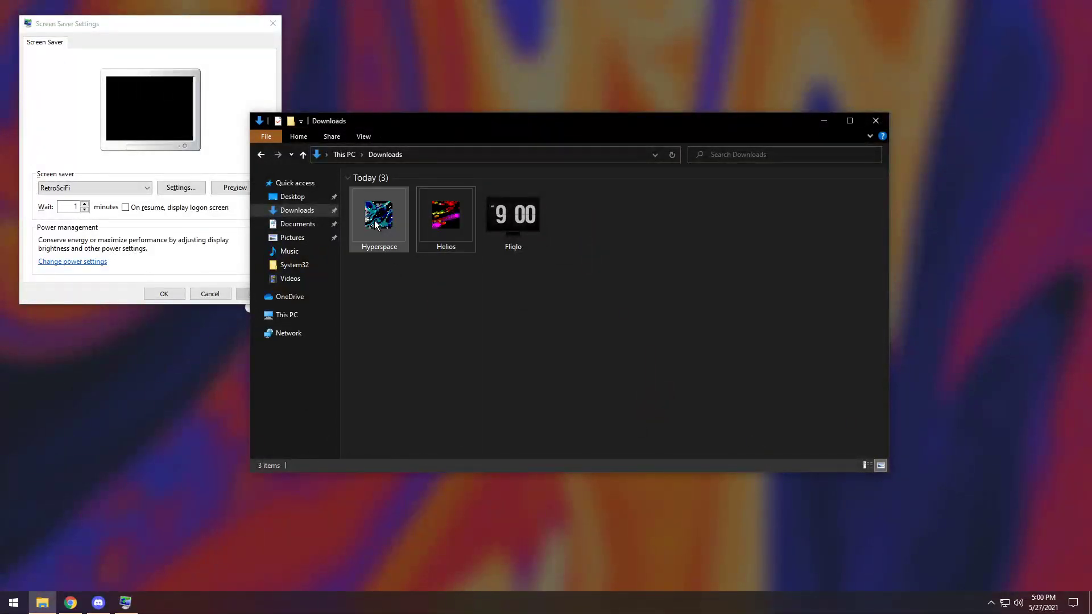
{"action": "left_click", "coordinate": [400, 229]}
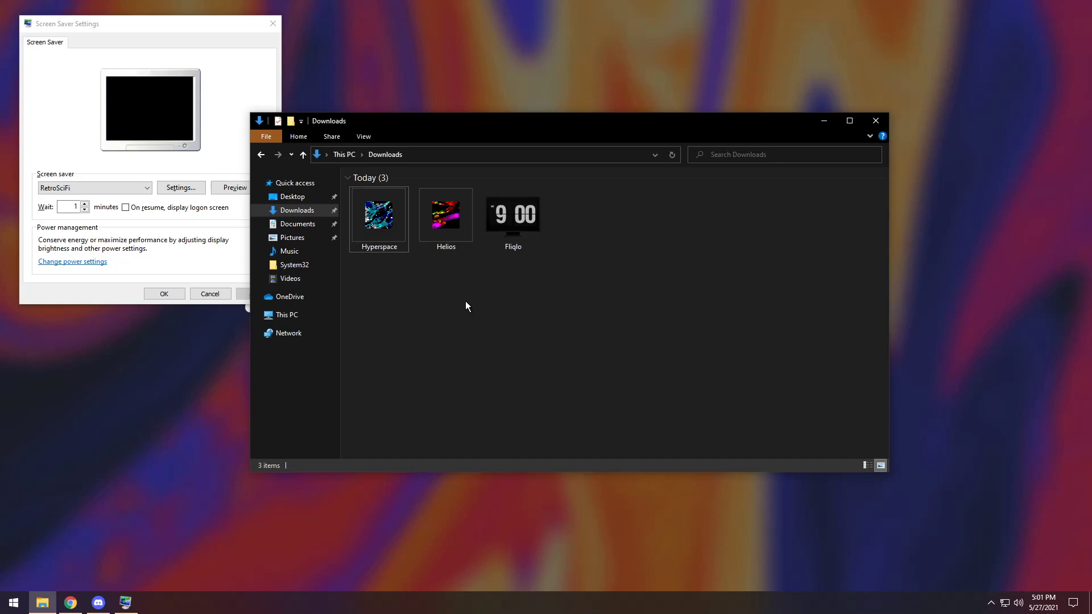
- Close the screen saver settings, then select and delete Hyperspace, Helios and Fliqlo from Downloads
{"action": "left_click", "coordinate": [273, 23]}
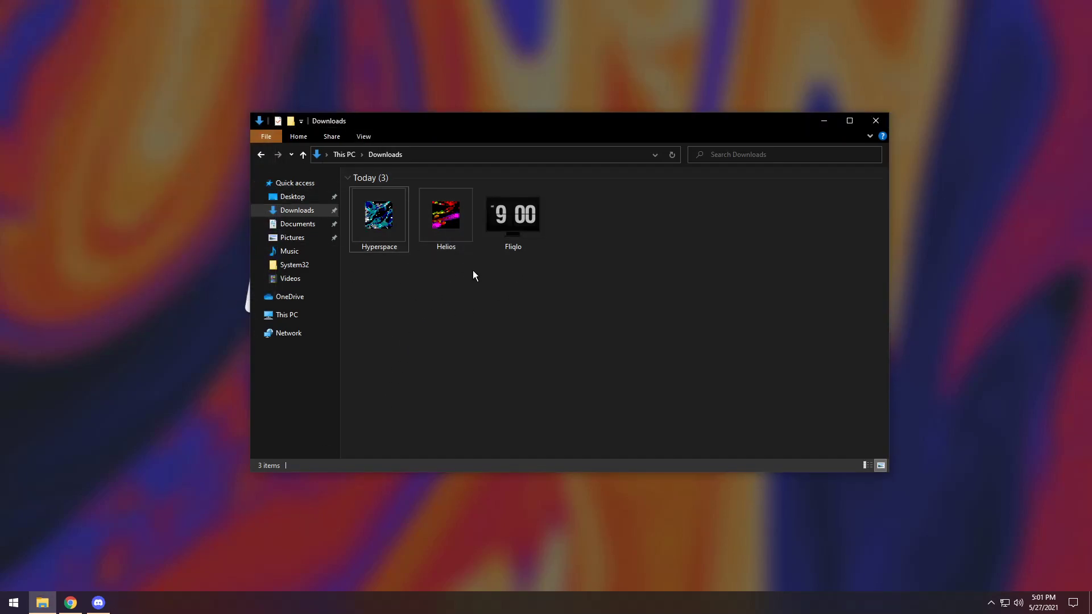
{"action": "left_click_drag", "start_coordinate": [614, 288], "coordinate": [405, 212]}
{"action": "left_click_drag", "start_coordinate": [606, 274], "coordinate": [377, 186]}
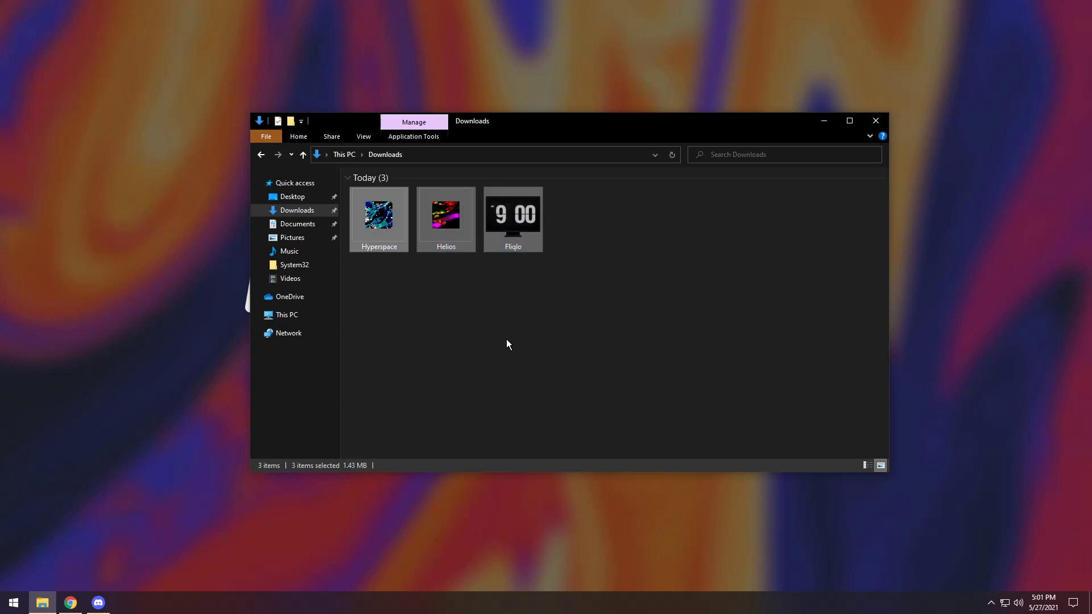
{"action": "key", "text": "Delete"}
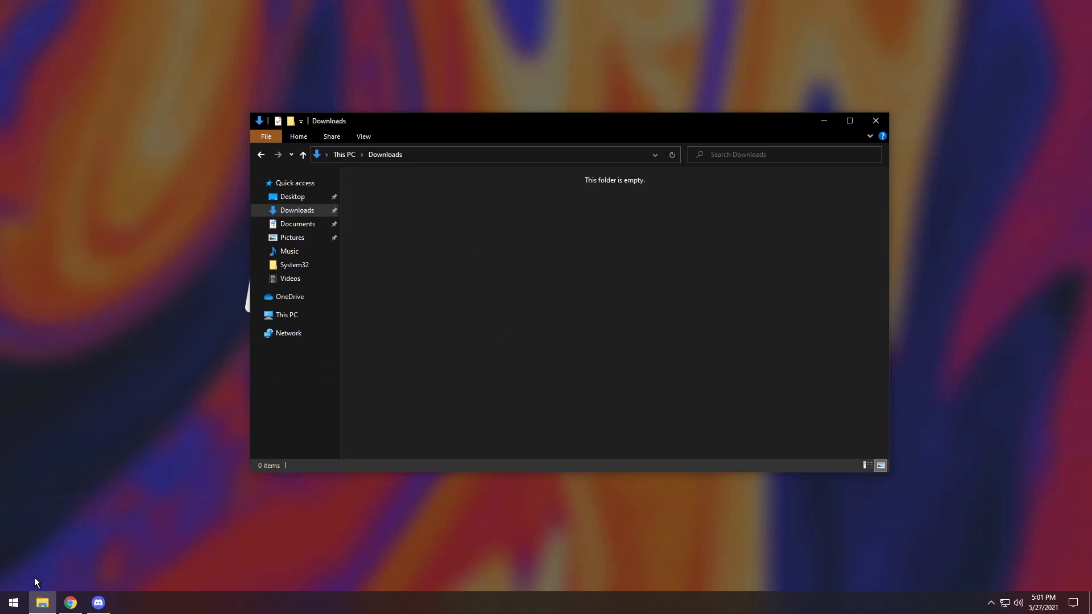
- Open Add or remove programs and search the app list for 'retr'
{"action": "left_click", "coordinate": [2, 609]}
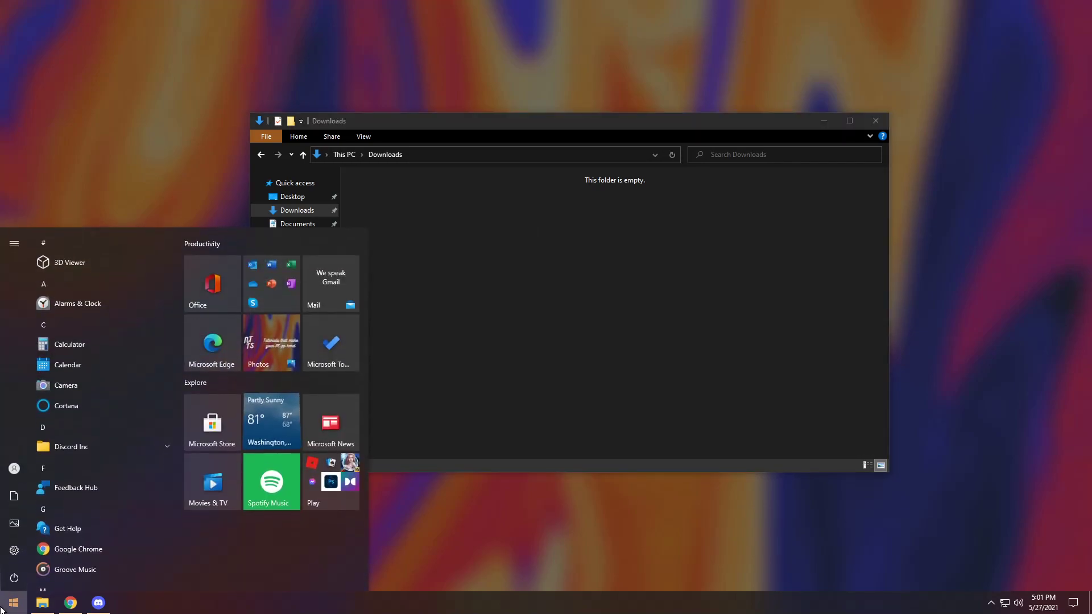
{"action": "type", "text": "add"}
{"action": "key", "text": "Return"}
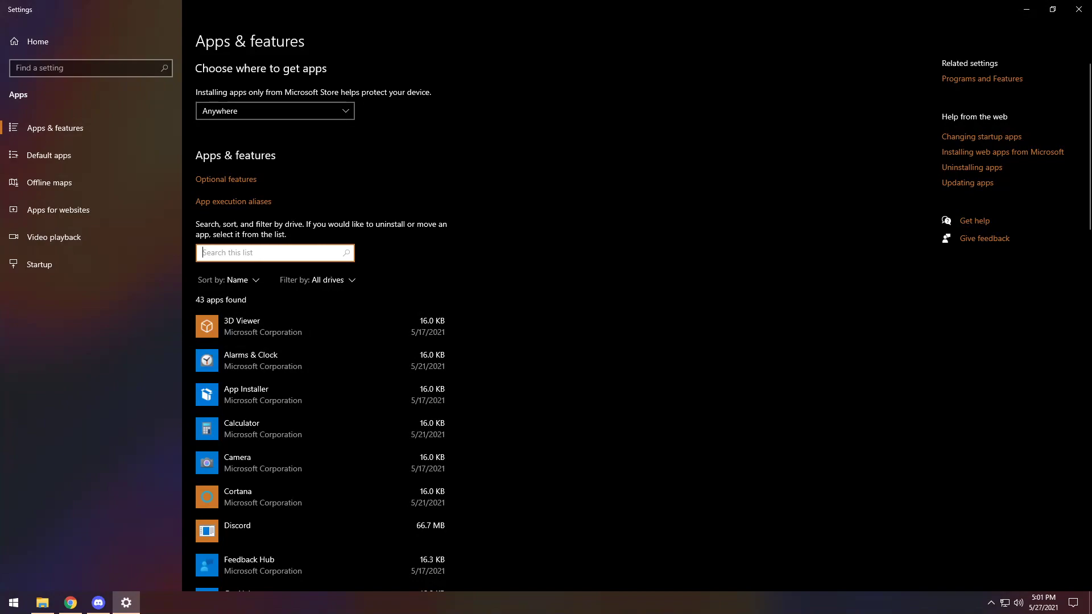
{"action": "type", "text": "retro"}
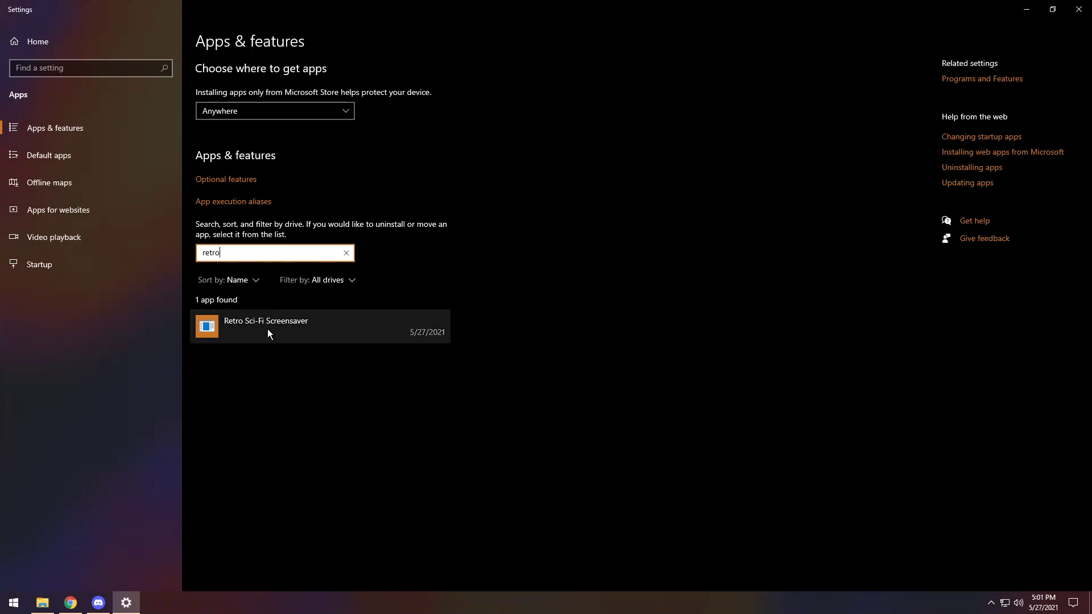
- Uninstall Retro Sci-Fi Screensaver, confirming complete removal and dismissing the success message
{"action": "left_click", "coordinate": [267, 329]}
{"action": "left_click", "coordinate": [418, 372]}
{"action": "left_click", "coordinate": [462, 343]}
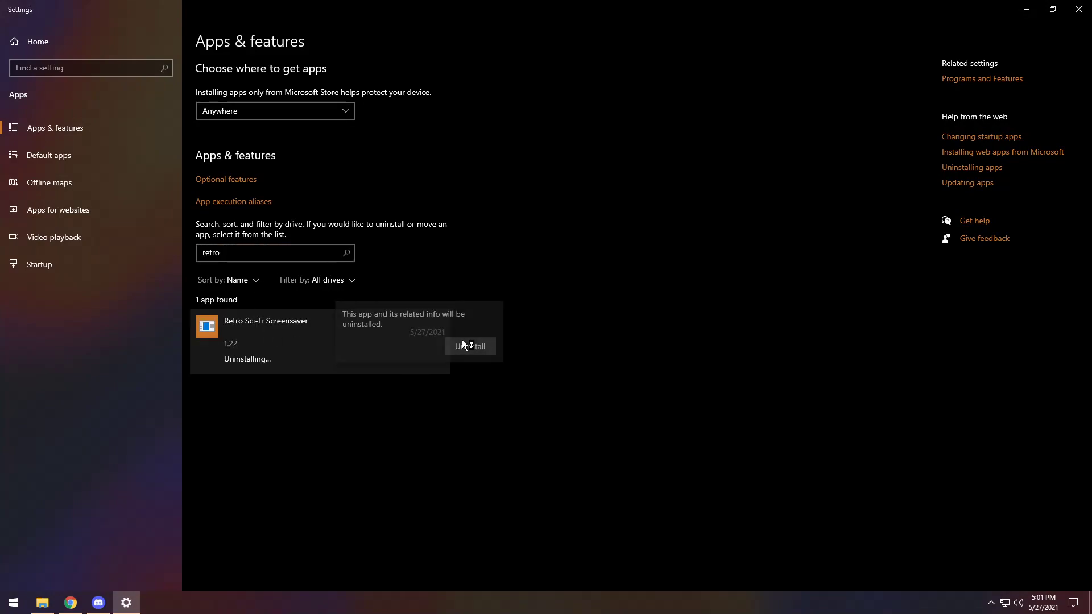
{"action": "left_click", "coordinate": [515, 382]}
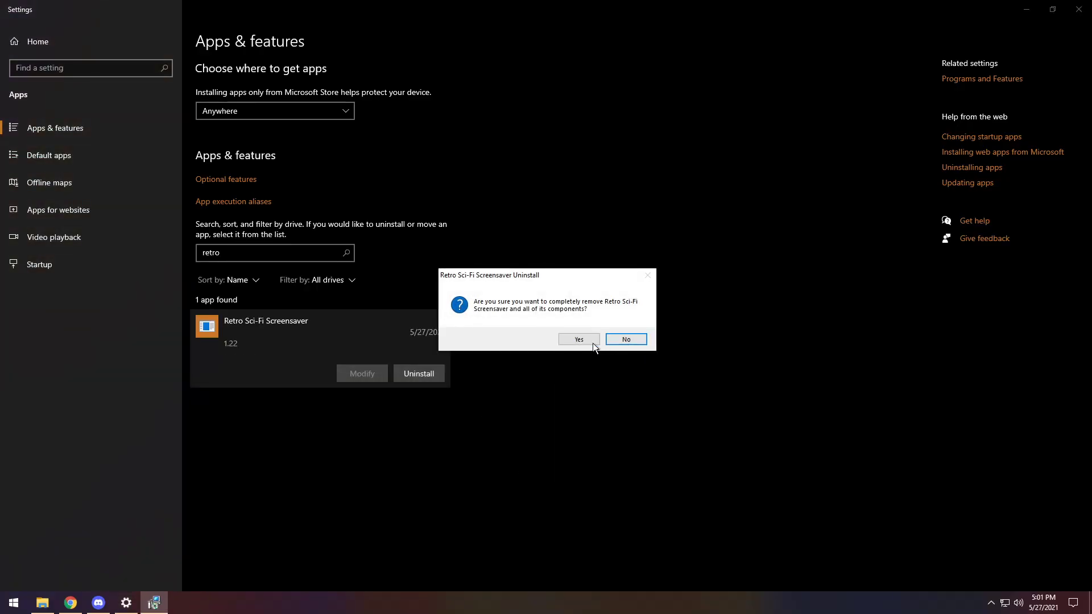
{"action": "left_click", "coordinate": [585, 339]}
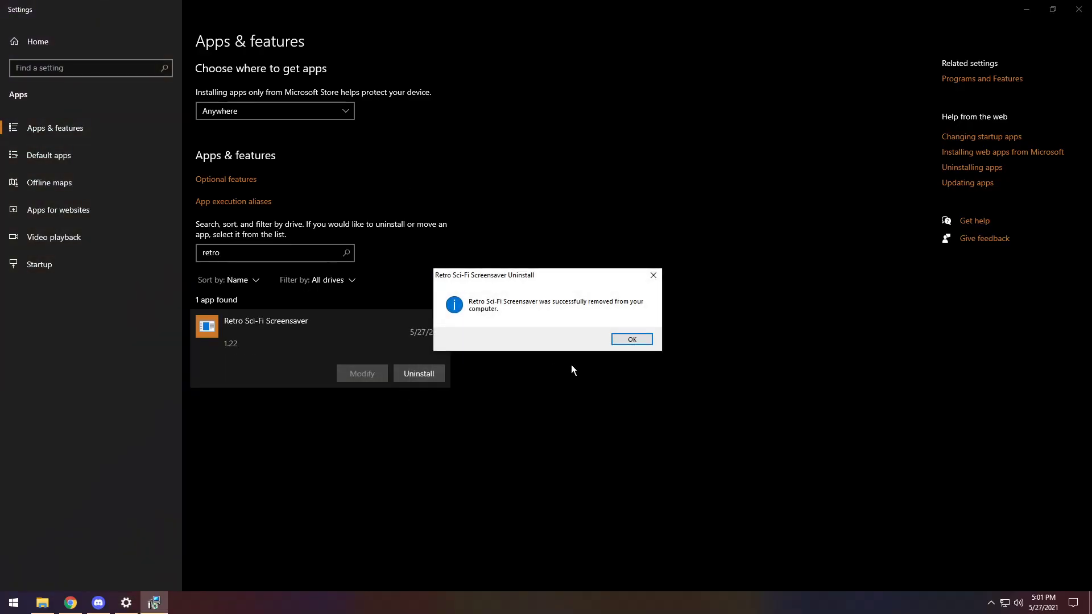
{"action": "left_click", "coordinate": [625, 340]}
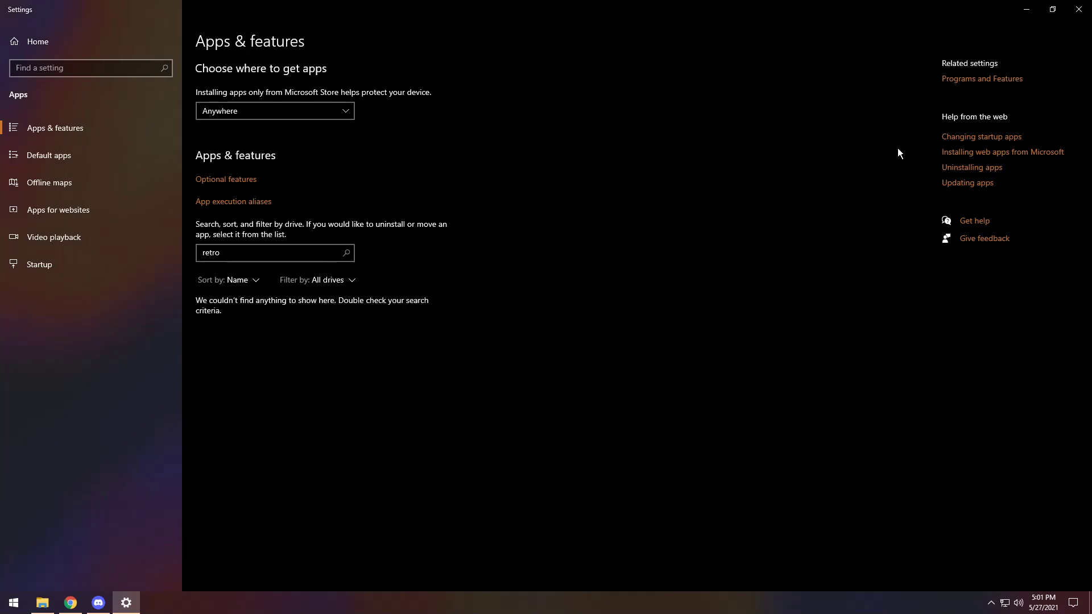
- Reopen Screen Saver Settings via a 'screen saver' search and expand the screen saver list
{"action": "left_click", "coordinate": [14, 602]}
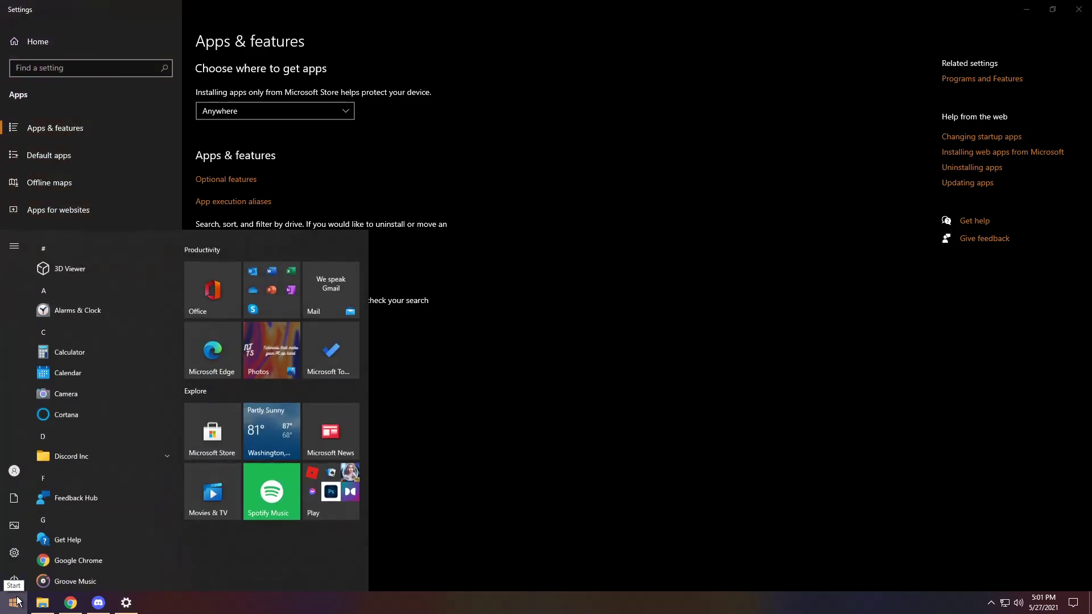
{"action": "type", "text": "screen"}
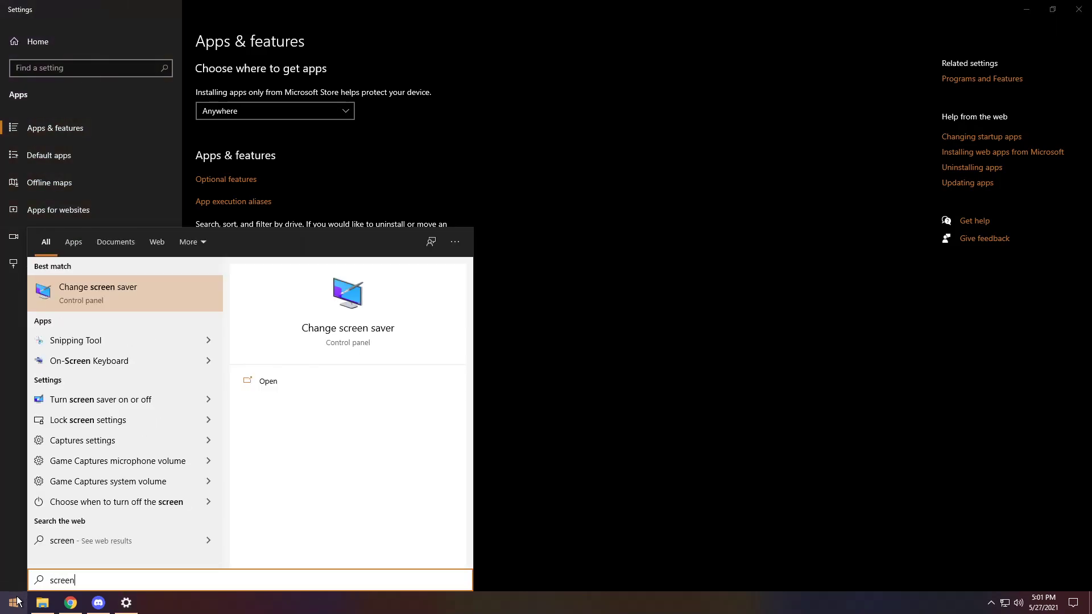
{"action": "type", "text": " saver"}
{"action": "key", "text": "Return"}
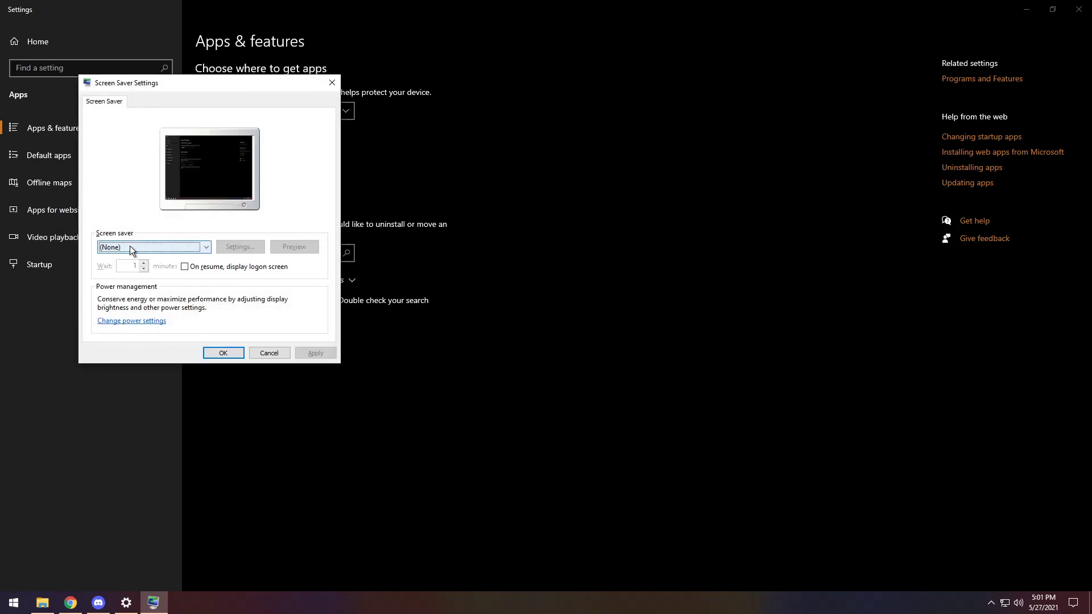
{"action": "left_click", "coordinate": [130, 246]}
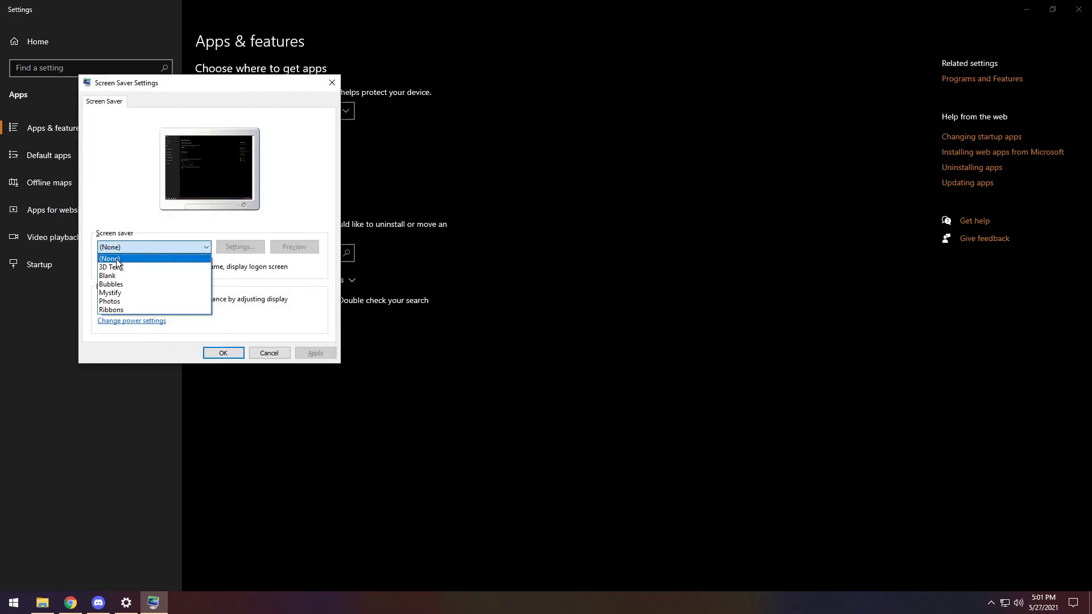